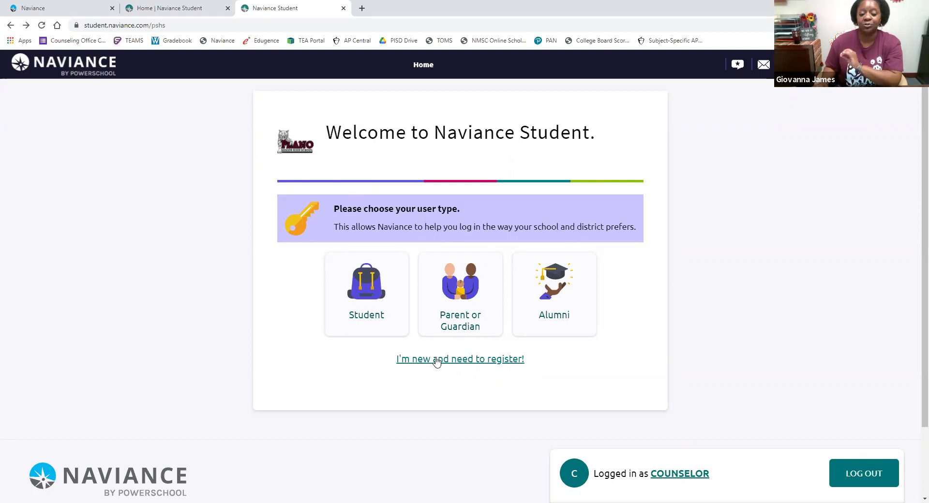
# Step: Start the student login through Clever with Google and choose to use another account
pyautogui.click(351, 305)
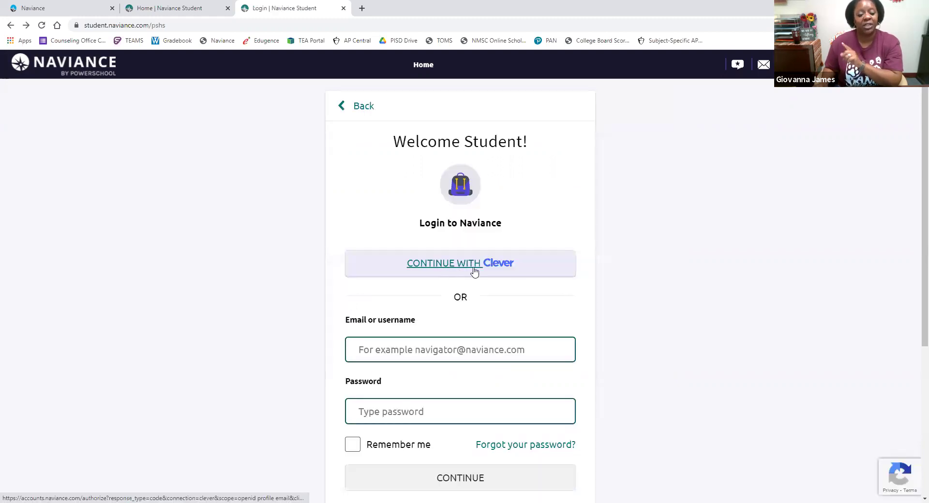
pyautogui.click(546, 266)
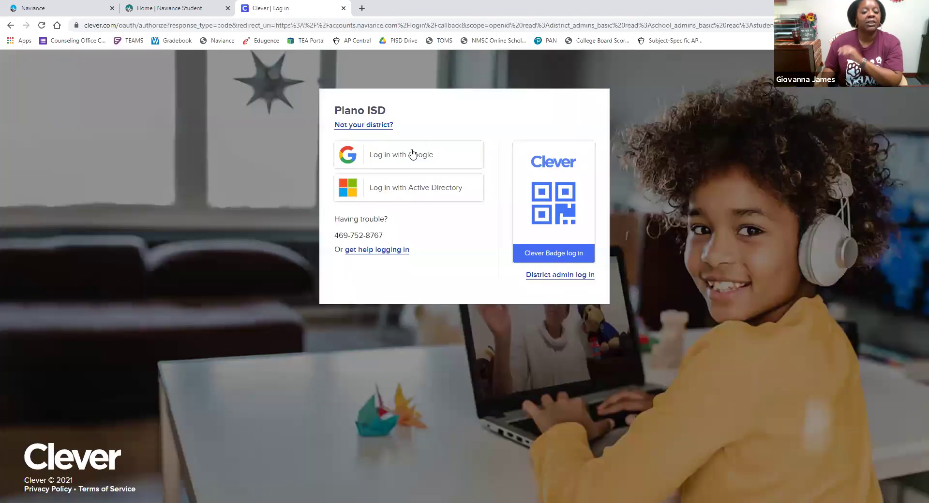
pyautogui.click(451, 154)
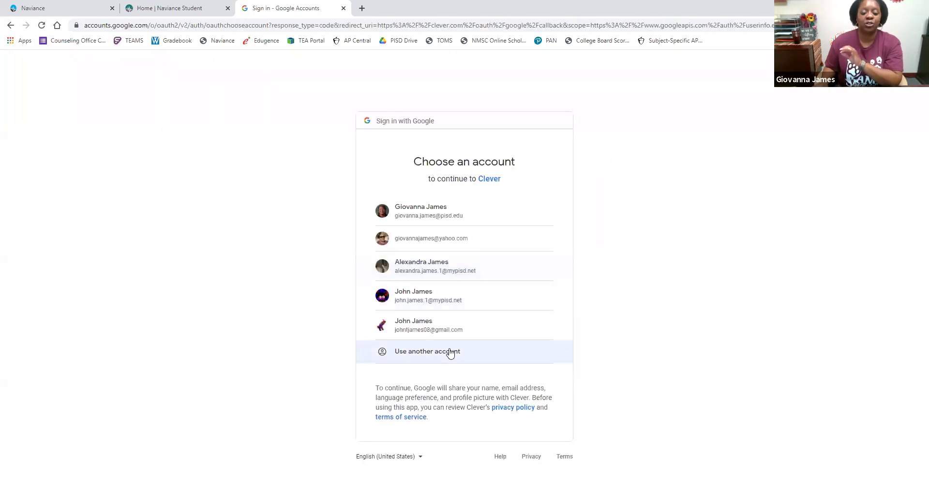
pyautogui.click(449, 352)
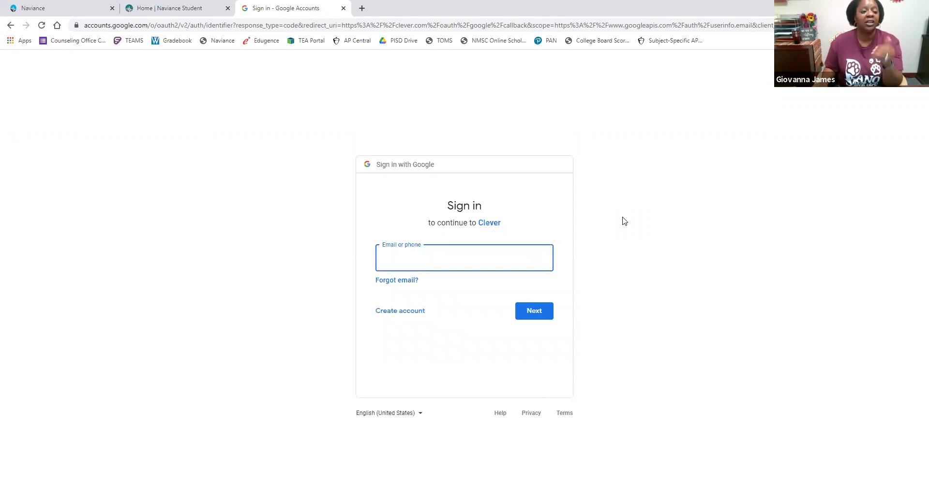
# Step: Switch to the open Naviance Student home page and open the account's general information
pyautogui.click(169, 4)
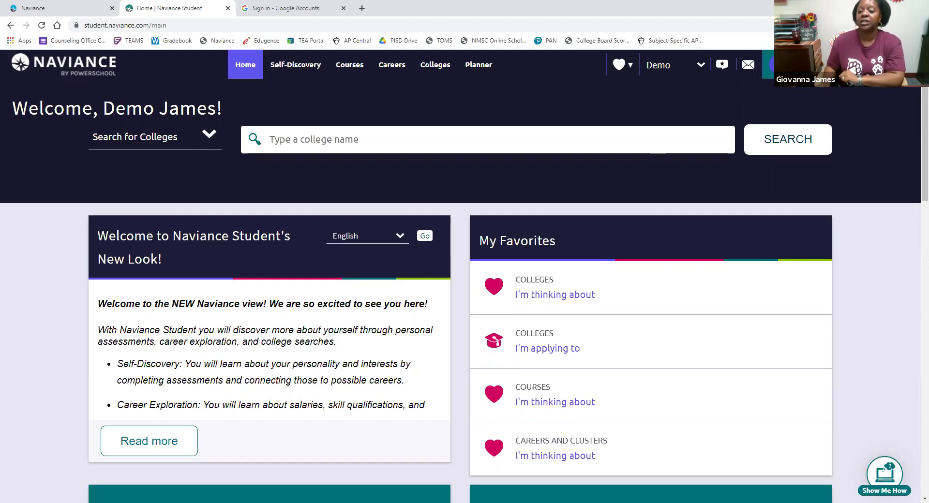
pyautogui.click(769, 64)
pyautogui.click(528, 147)
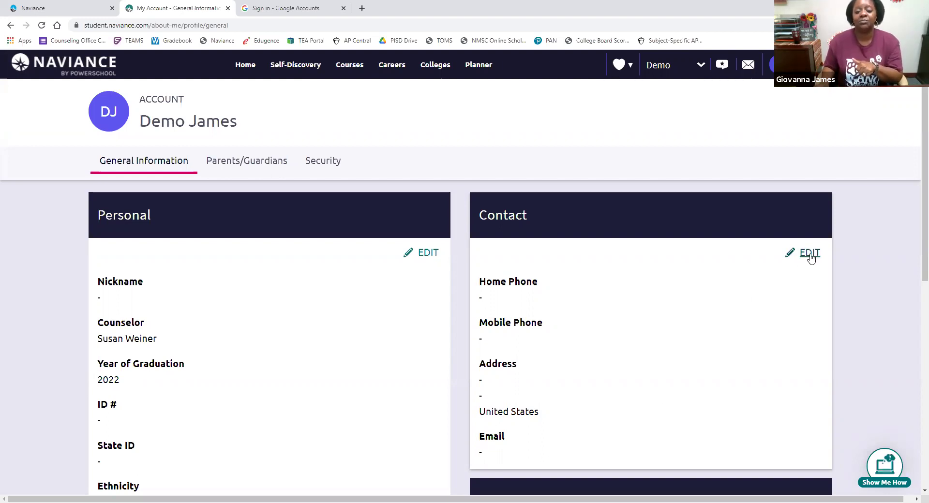
# Step: Return to the home page and view the list of colleges being applied to in the Demo view
pyautogui.click(250, 73)
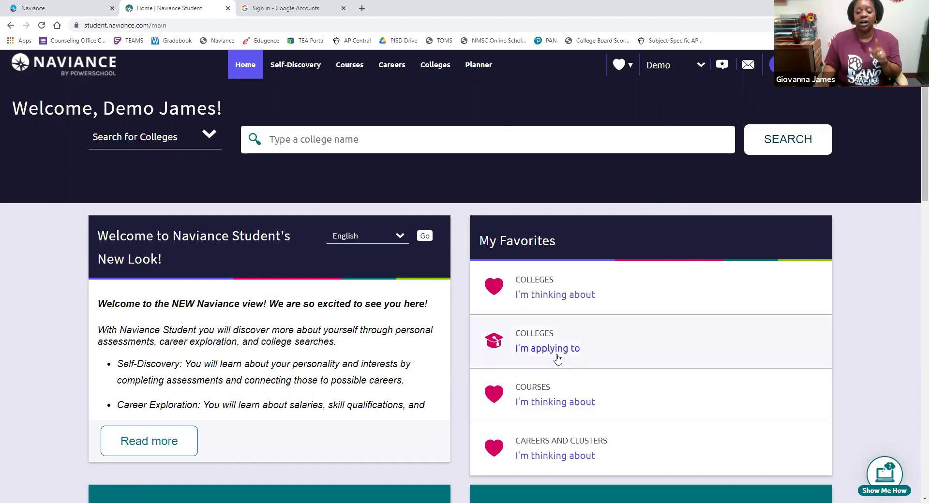
pyautogui.click(555, 353)
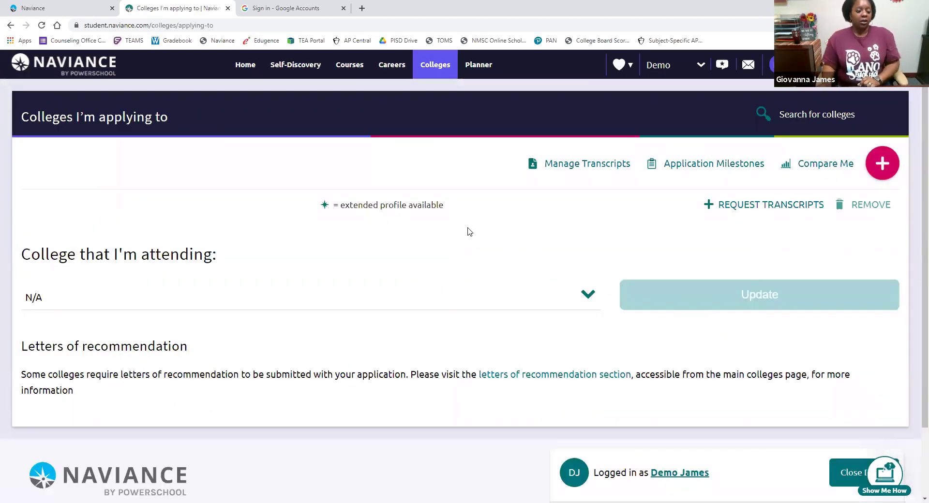
pyautogui.scroll(-2, 459, 232)
pyautogui.scroll(2, 455, 237)
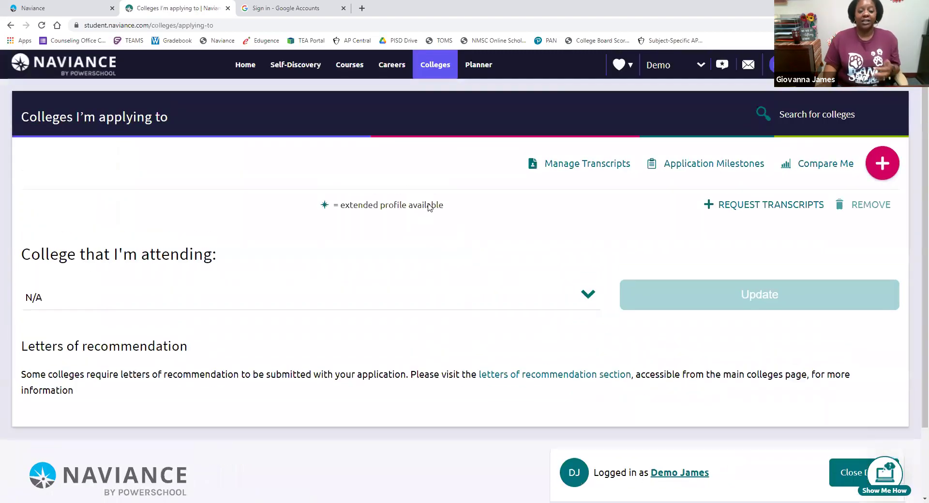
# Step: Switch the student view to 12th Grade and open the list of colleges being applied to
pyautogui.click(702, 67)
pyautogui.click(686, 92)
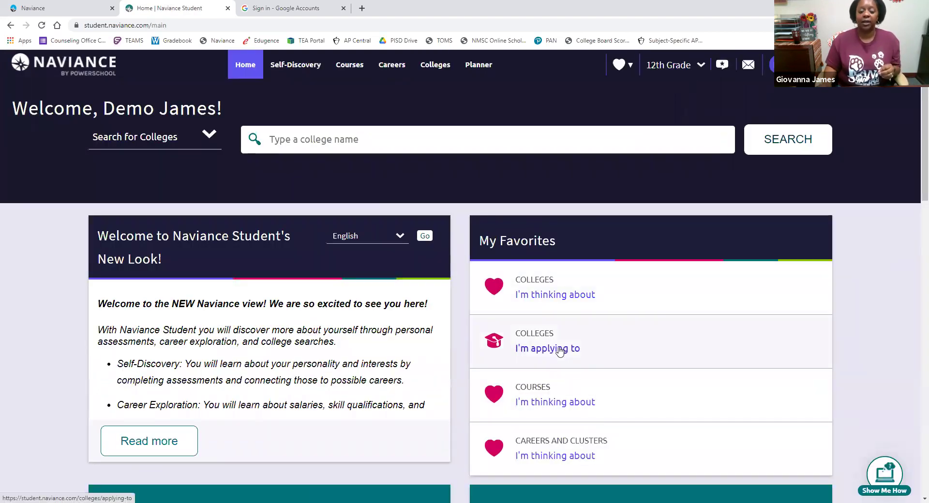
pyautogui.click(560, 350)
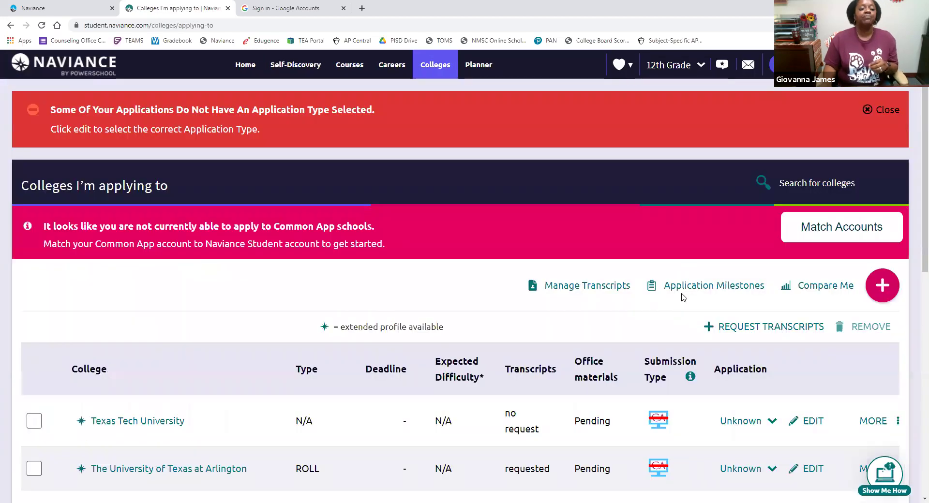
# Step: Start a new college application and select Prairie View A & M University as the college
pyautogui.scroll(-3, 682, 297)
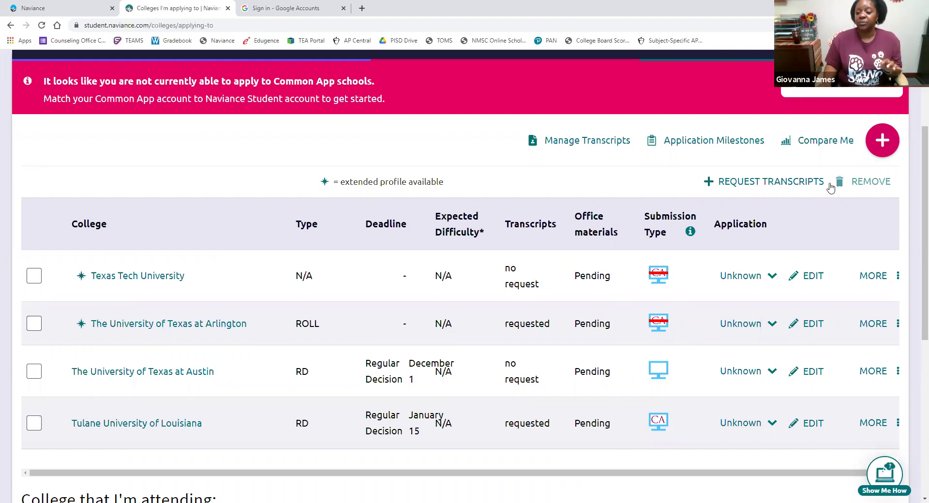
pyautogui.click(883, 147)
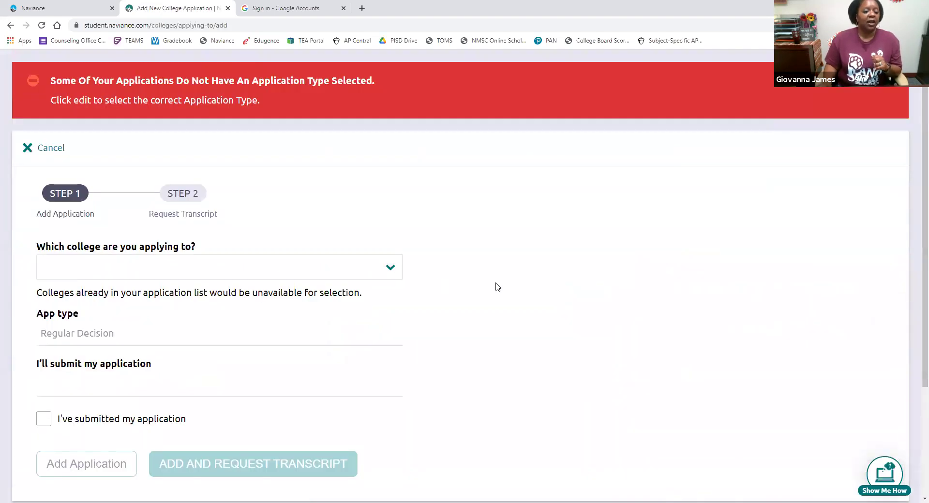
pyautogui.scroll(-1, 306, 258)
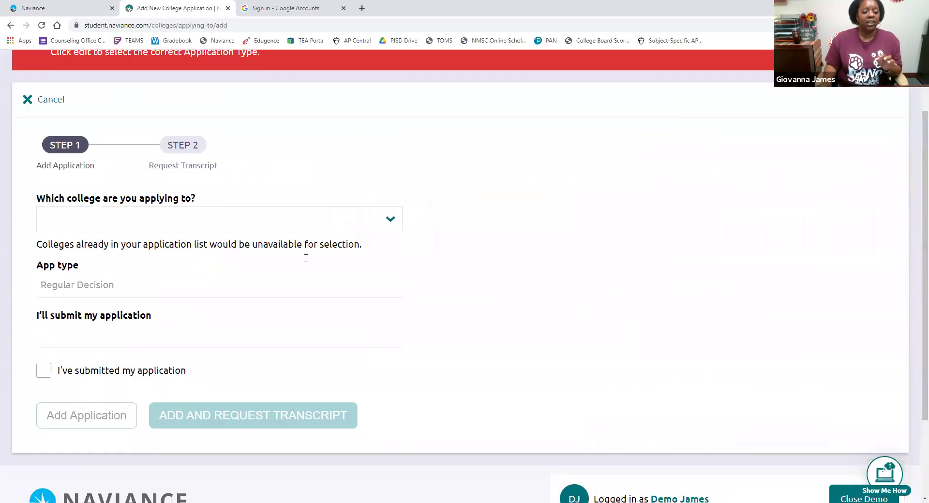
pyautogui.click(206, 223)
pyautogui.write('p')
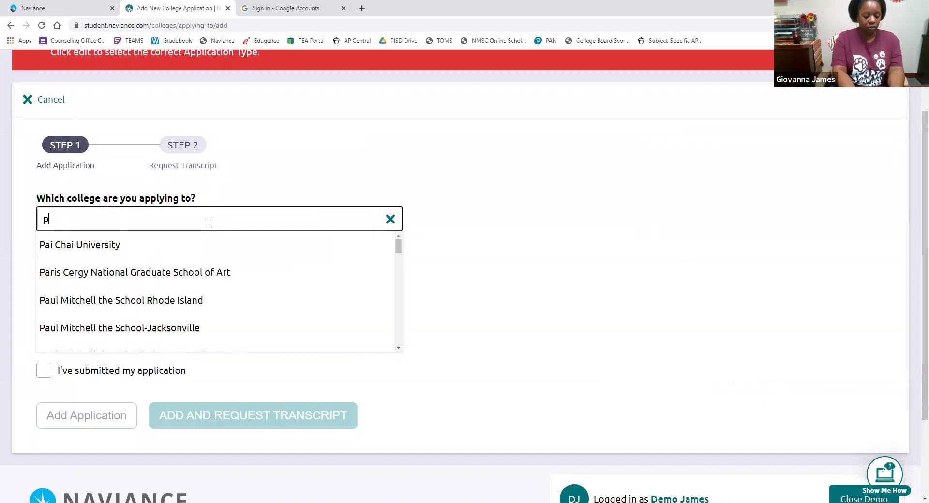
pyautogui.write('rairie ')
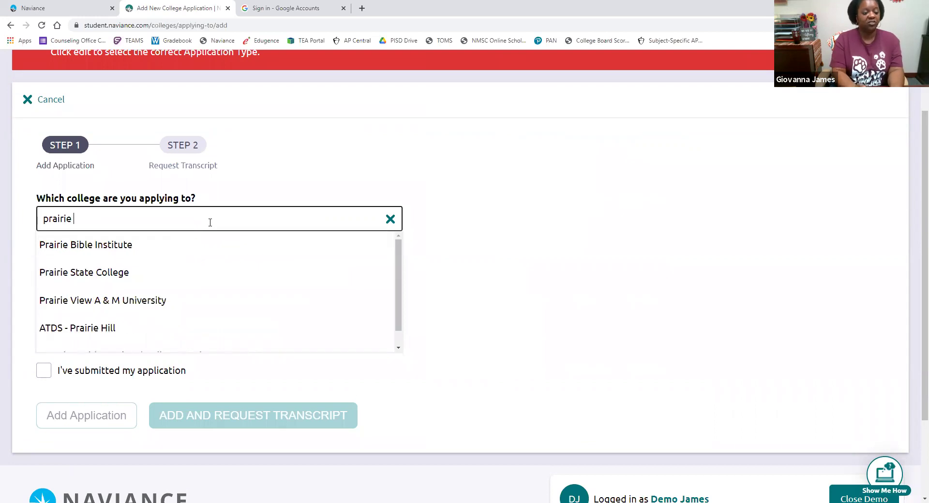
pyautogui.write('view')
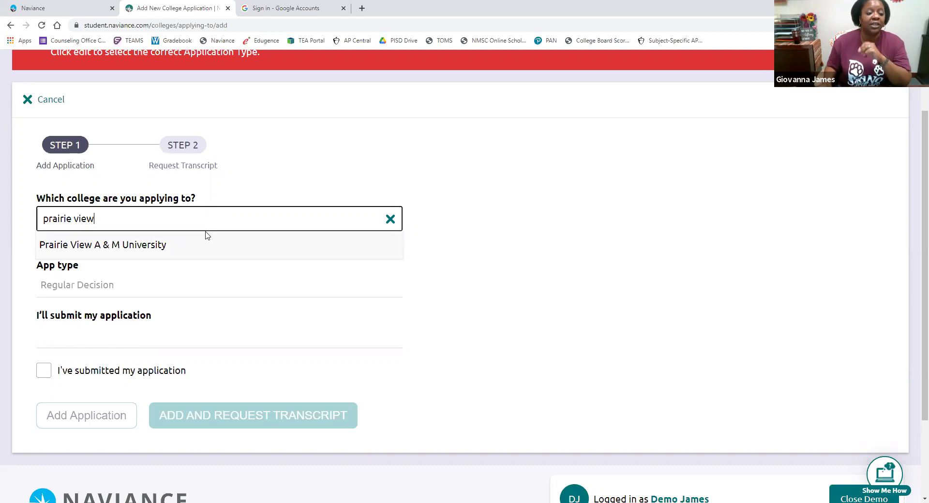
pyautogui.click(206, 236)
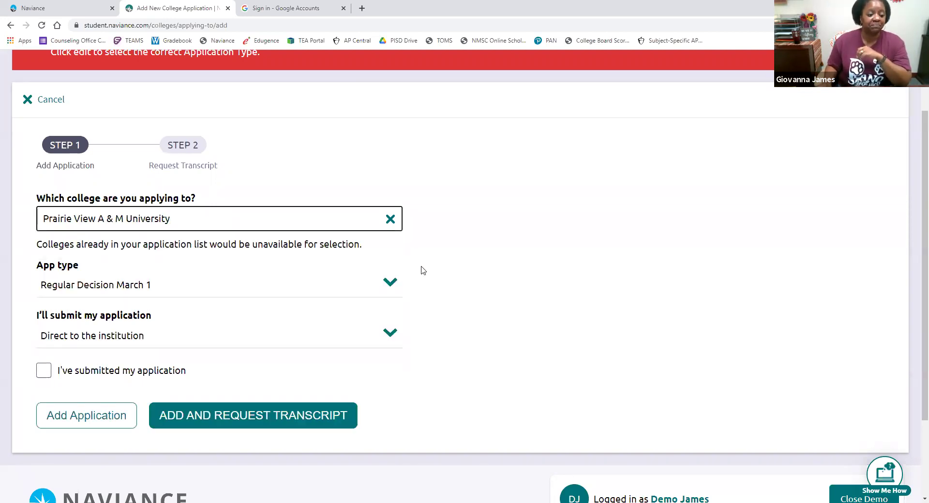
# Step: Set the application type to Priority January 4 and the submission method to Direct to the institution
pyautogui.click(391, 285)
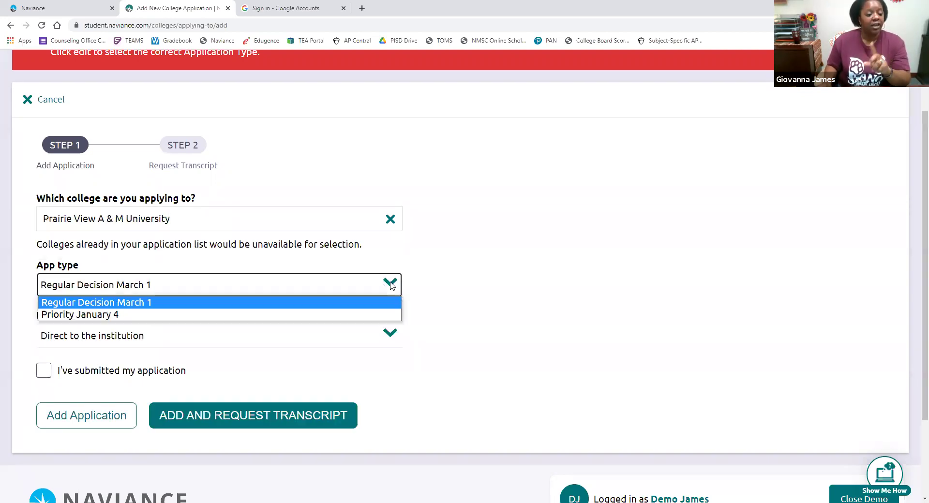
pyautogui.click(155, 320)
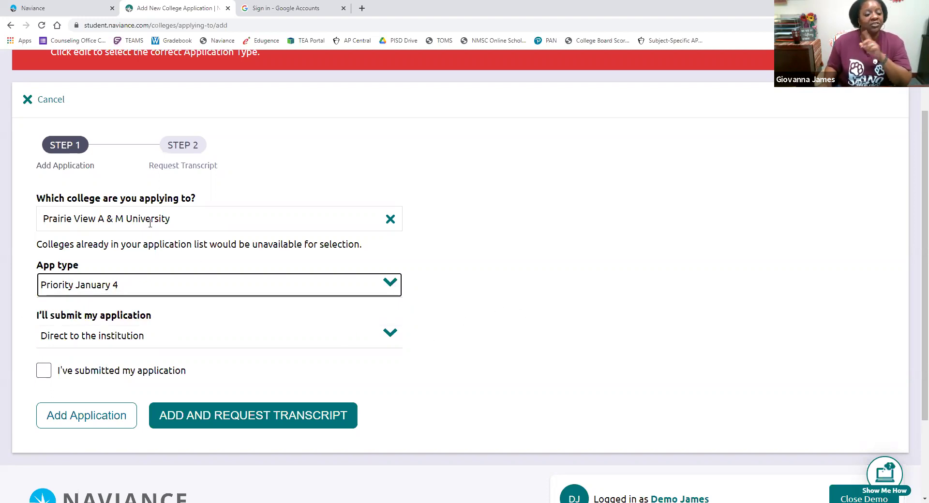
pyautogui.click(391, 336)
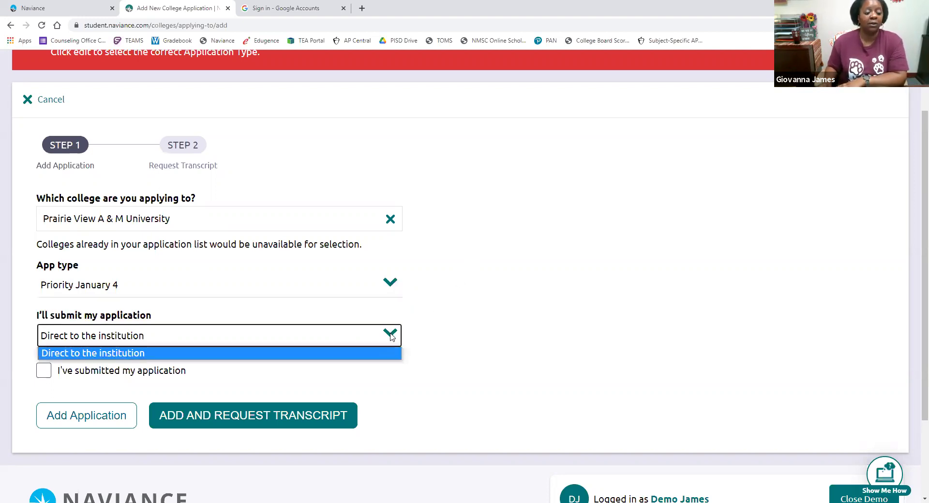
pyautogui.click(87, 355)
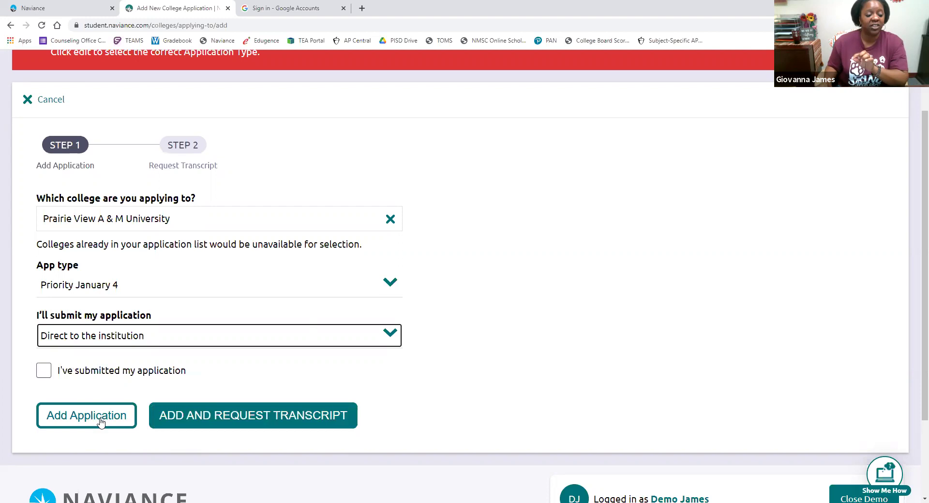
# Step: Add the Prairie View A & M University application and submit a request for its Initial transcript
pyautogui.click(266, 426)
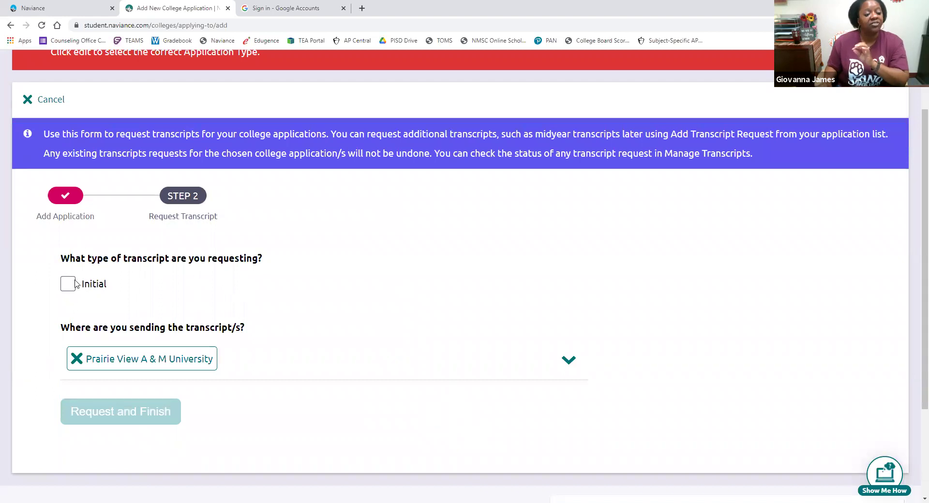
pyautogui.click(67, 289)
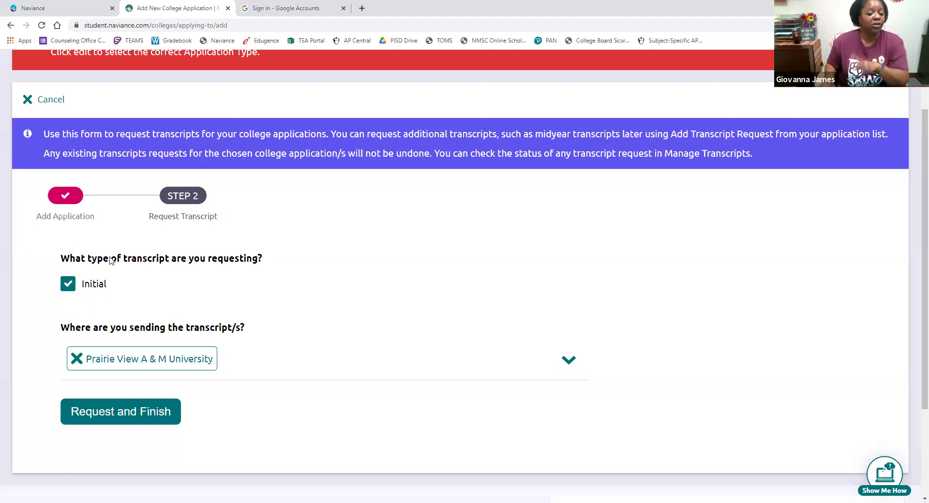
pyautogui.click(132, 411)
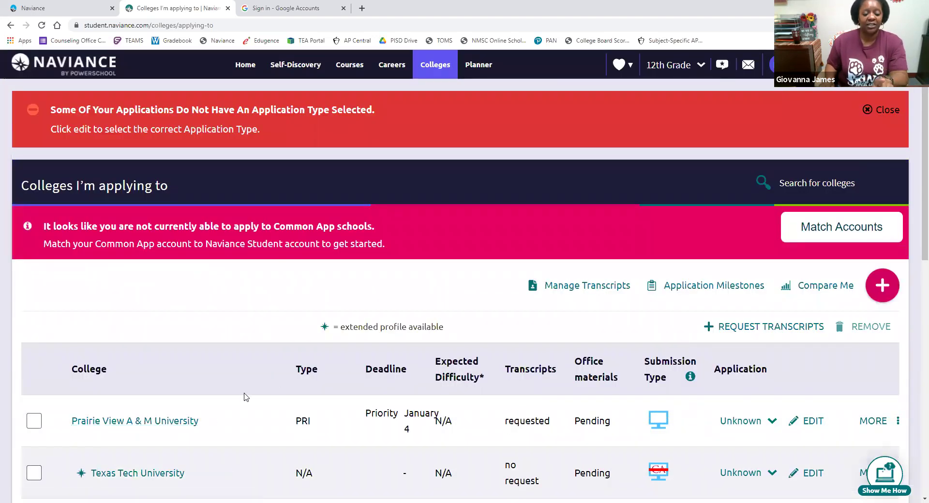
# Step: Check the transcript request status of Prairie View A & M University, Texas Tech University and the other listed colleges
pyautogui.scroll(-1, 235, 389)
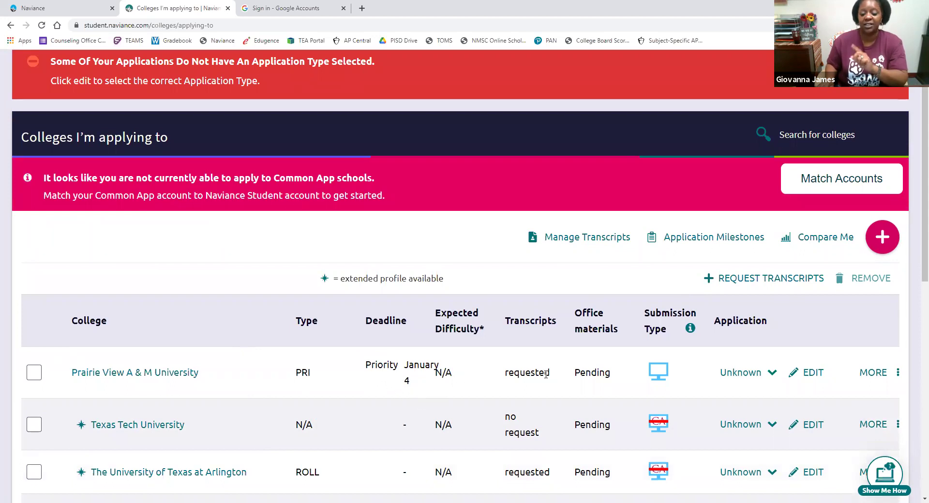
pyautogui.moveTo(551, 374); pyautogui.dragTo(520, 371)
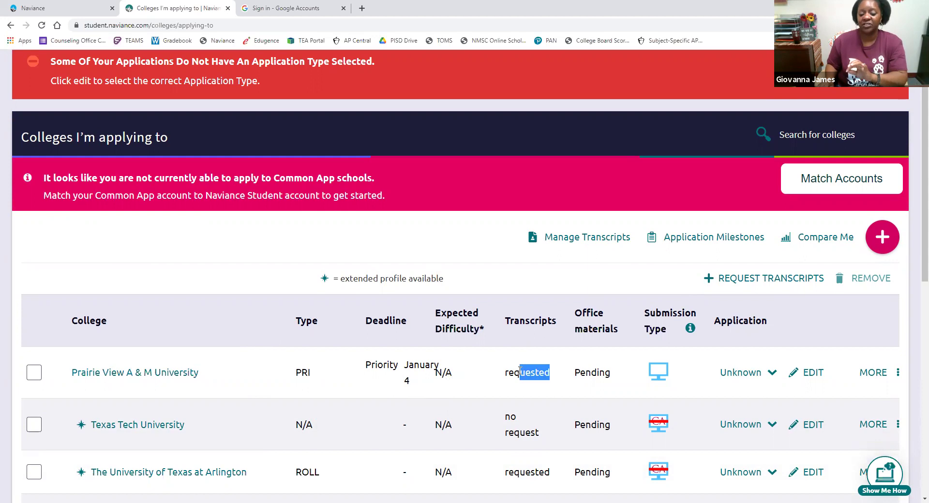
pyautogui.click(596, 371)
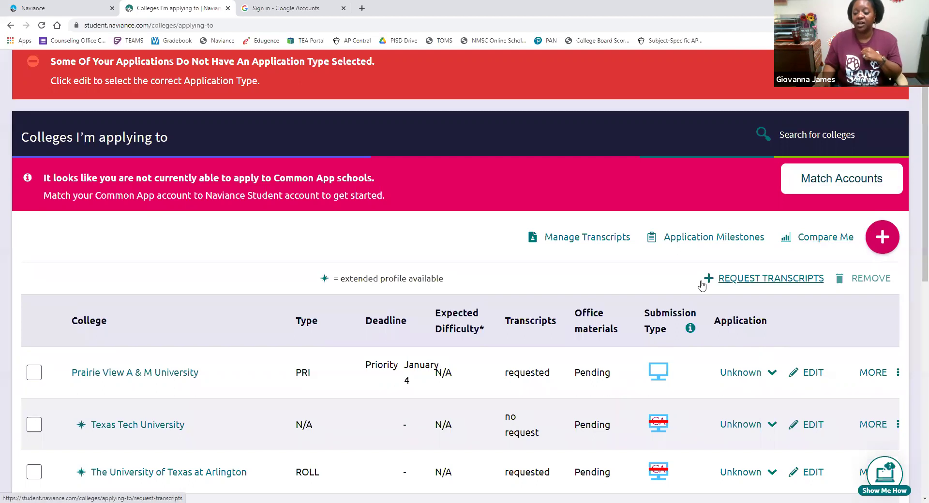
pyautogui.scroll(-1, 605, 332)
pyautogui.scroll(-1, 538, 323)
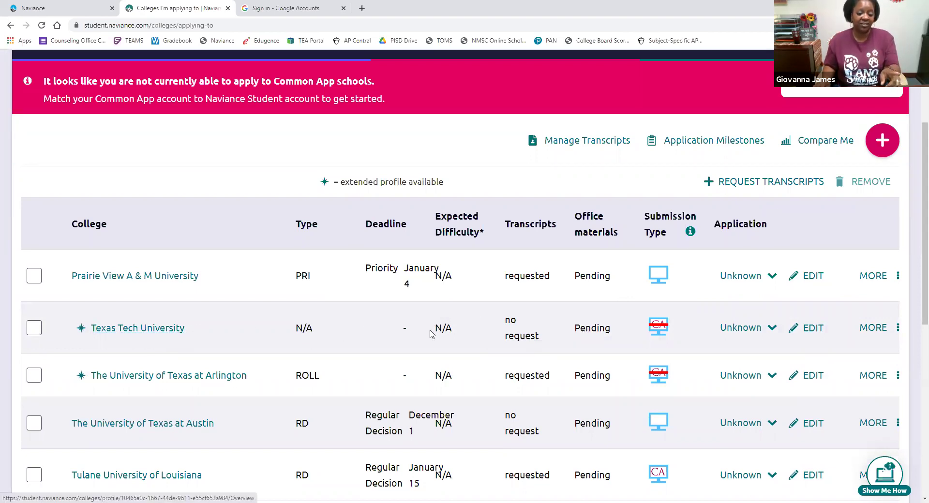
pyautogui.moveTo(545, 337); pyautogui.dragTo(505, 317)
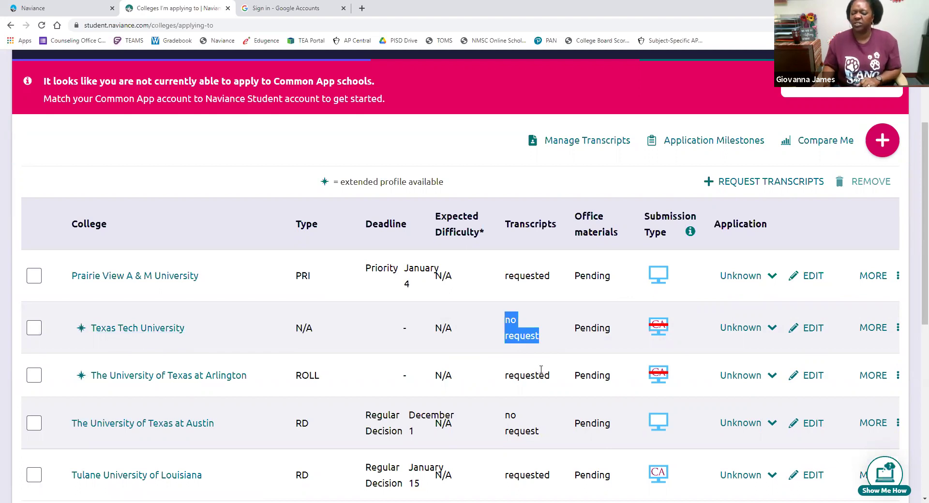
pyautogui.scroll(-1, 545, 346)
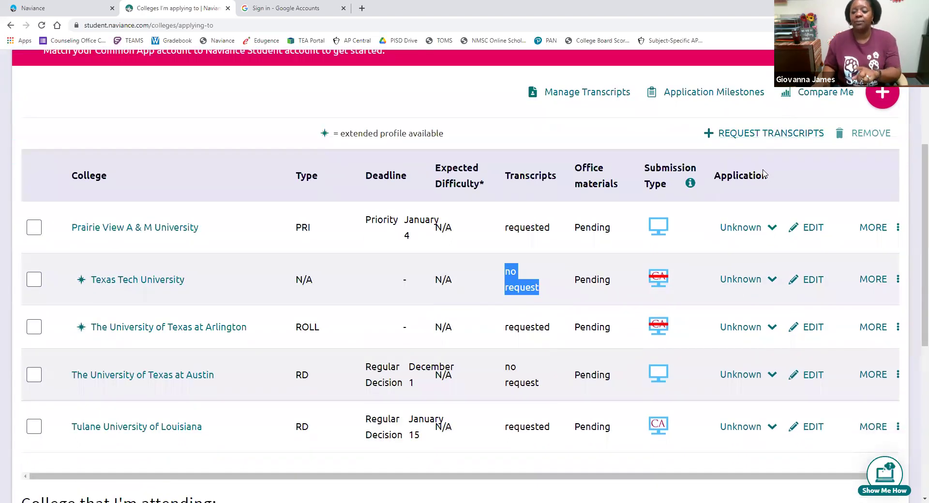
# Step: Request an Initial transcript for Texas Tech University from the application list
pyautogui.click(763, 139)
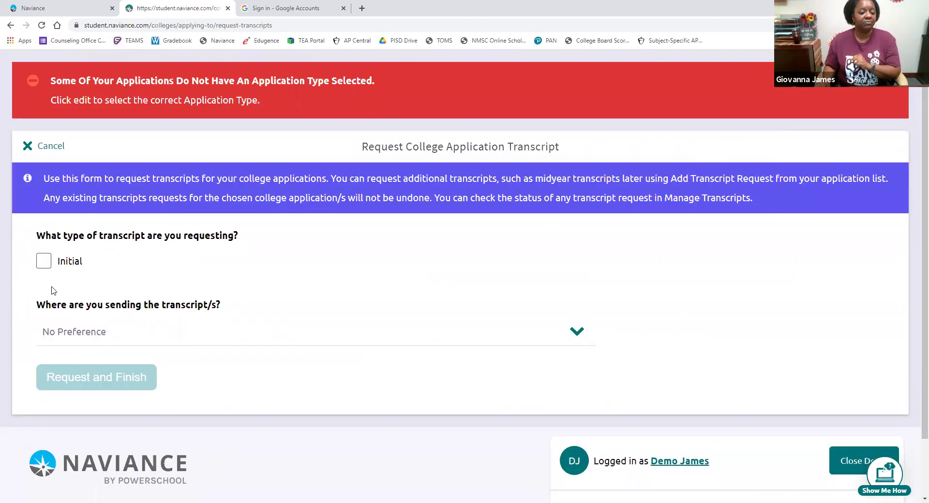
pyautogui.click(45, 261)
pyautogui.click(576, 332)
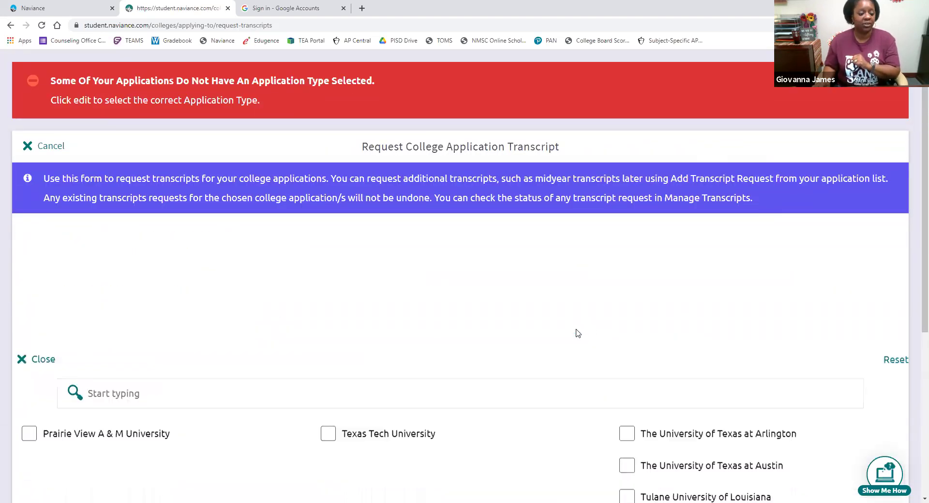
pyautogui.click(464, 415)
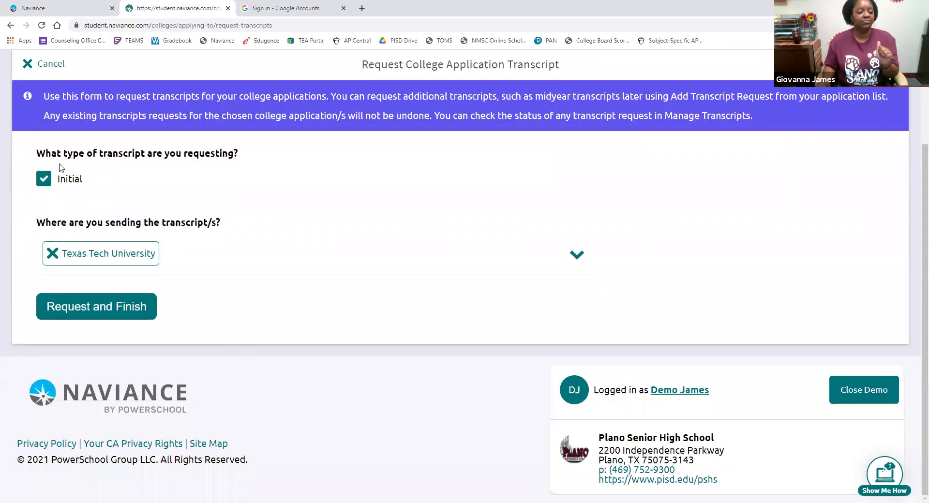
pyautogui.click(77, 314)
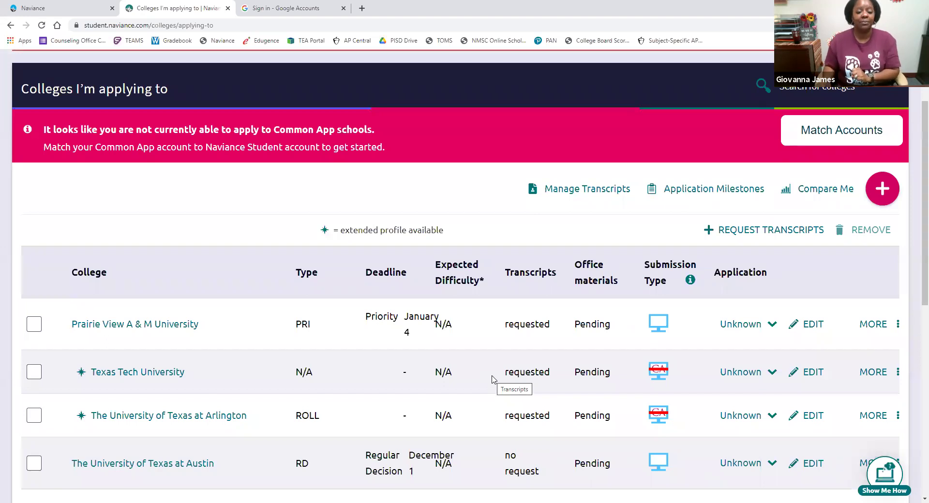
pyautogui.scroll(2, 493, 379)
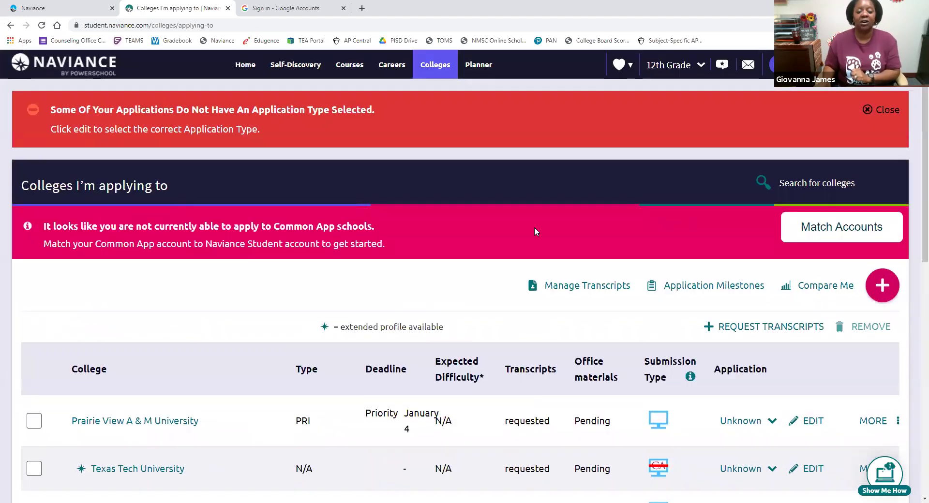